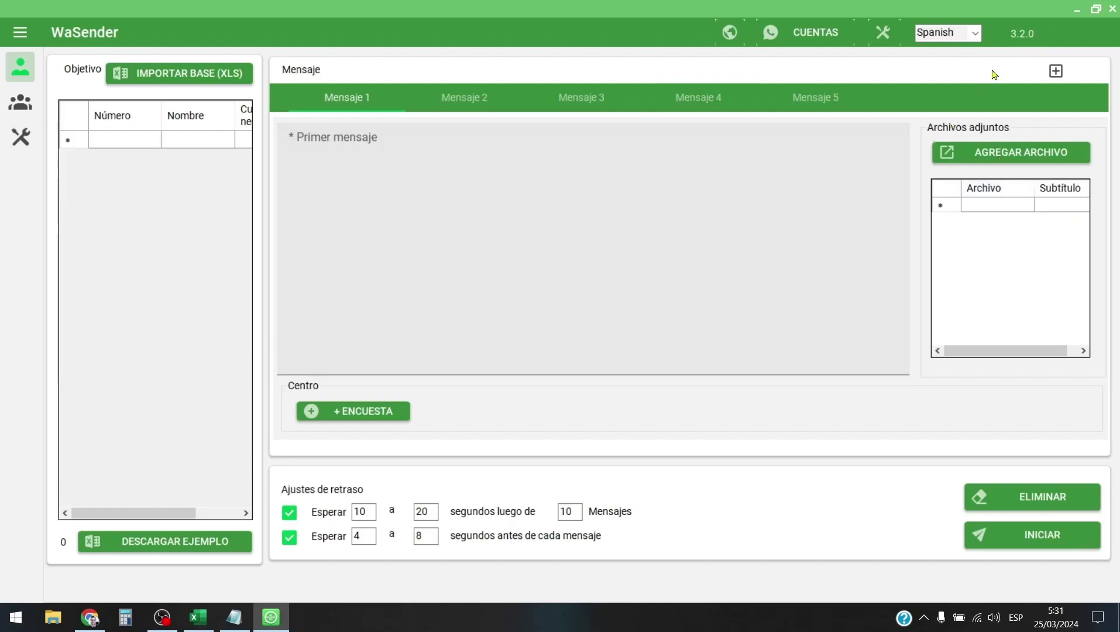
- Look through the available interface languages and leave Spanish selected
click(976, 33)
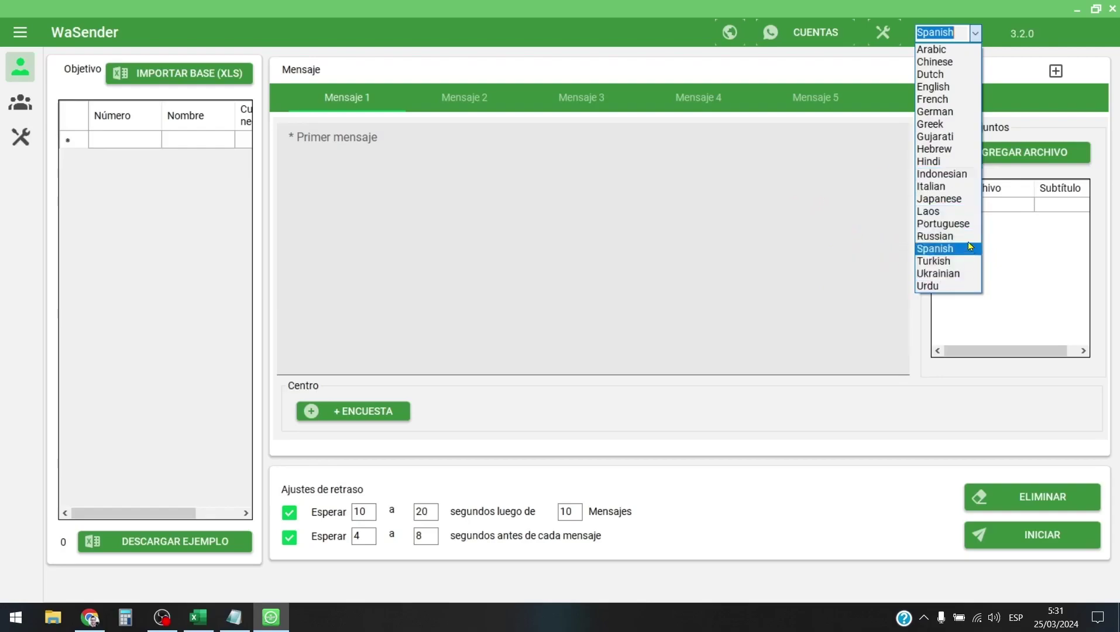
click(1028, 70)
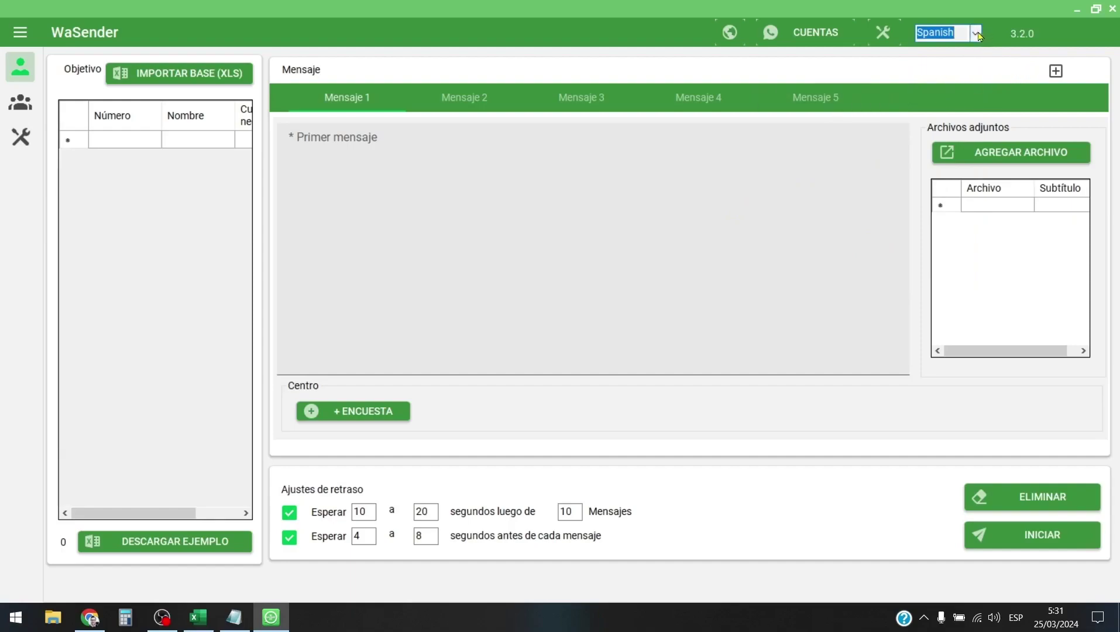
click(975, 33)
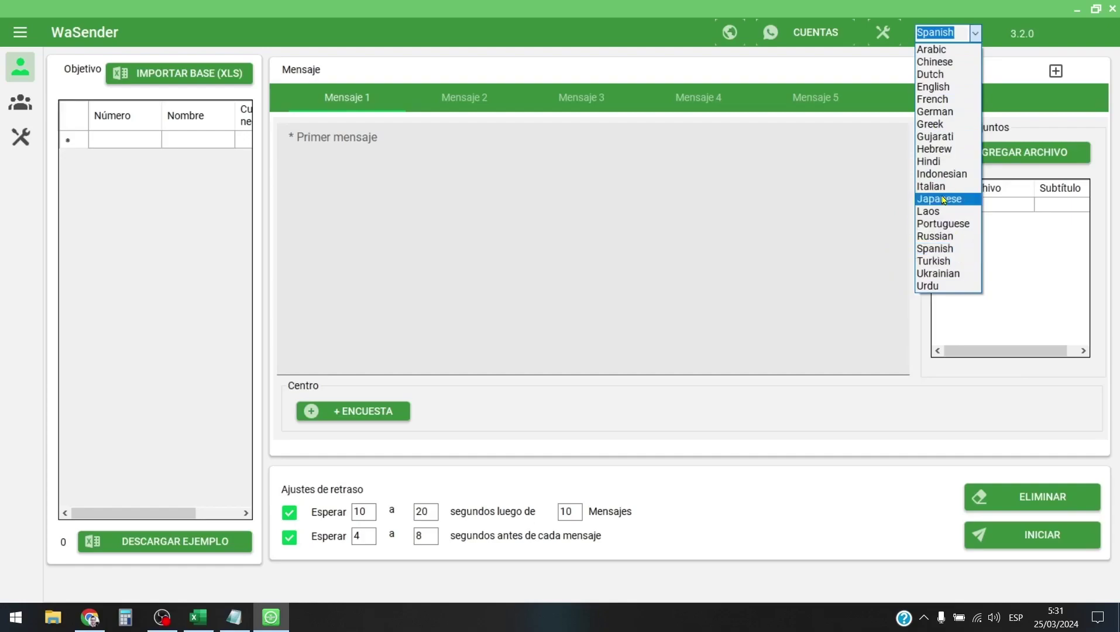
click(841, 191)
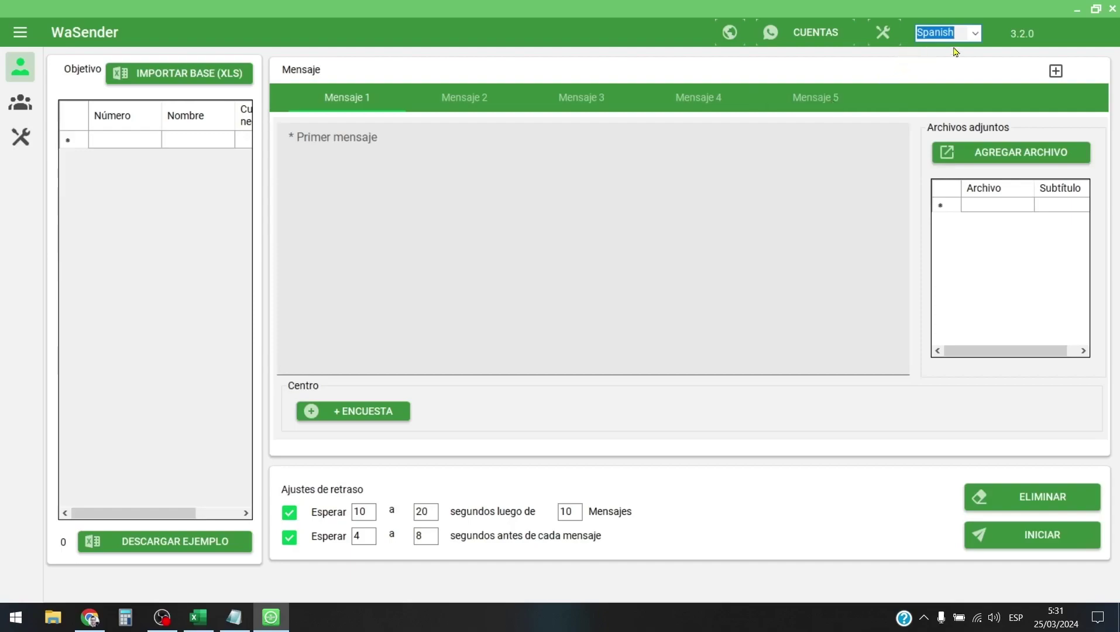
- Open the general configuration and view the licence information
click(883, 33)
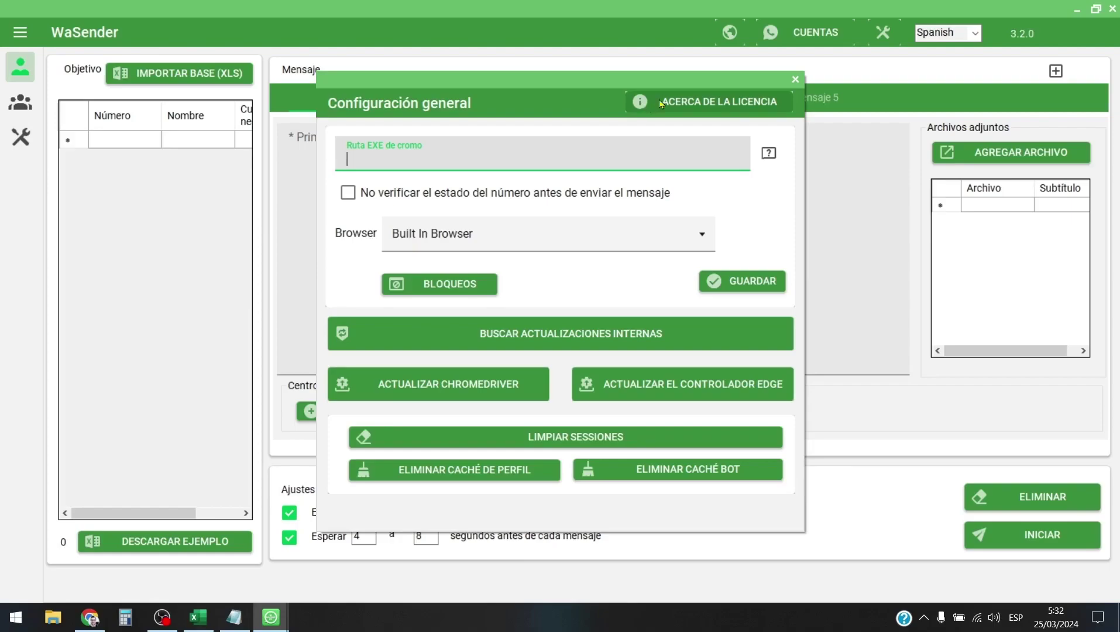
click(689, 99)
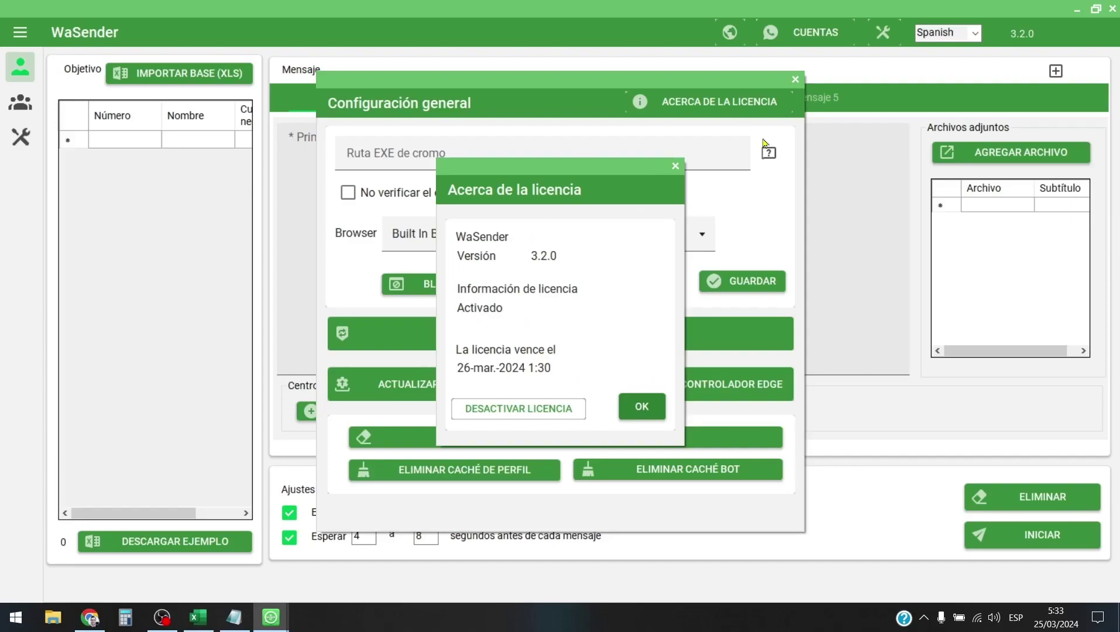
click(642, 407)
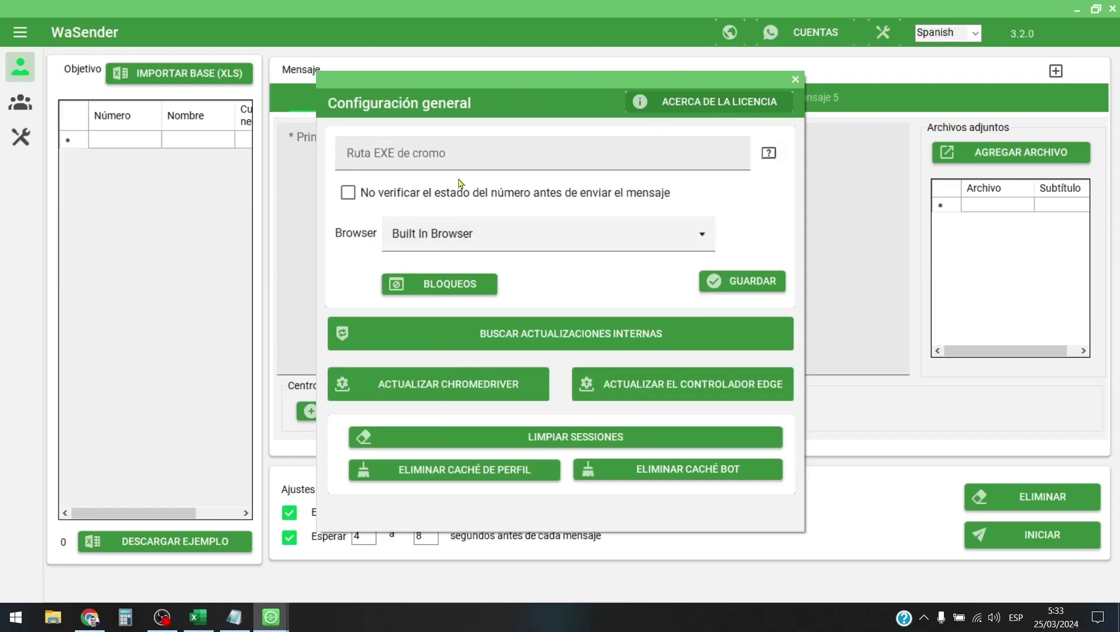
- Choose Built In Browser as the browser in the general configuration and check for internal updates
click(623, 152)
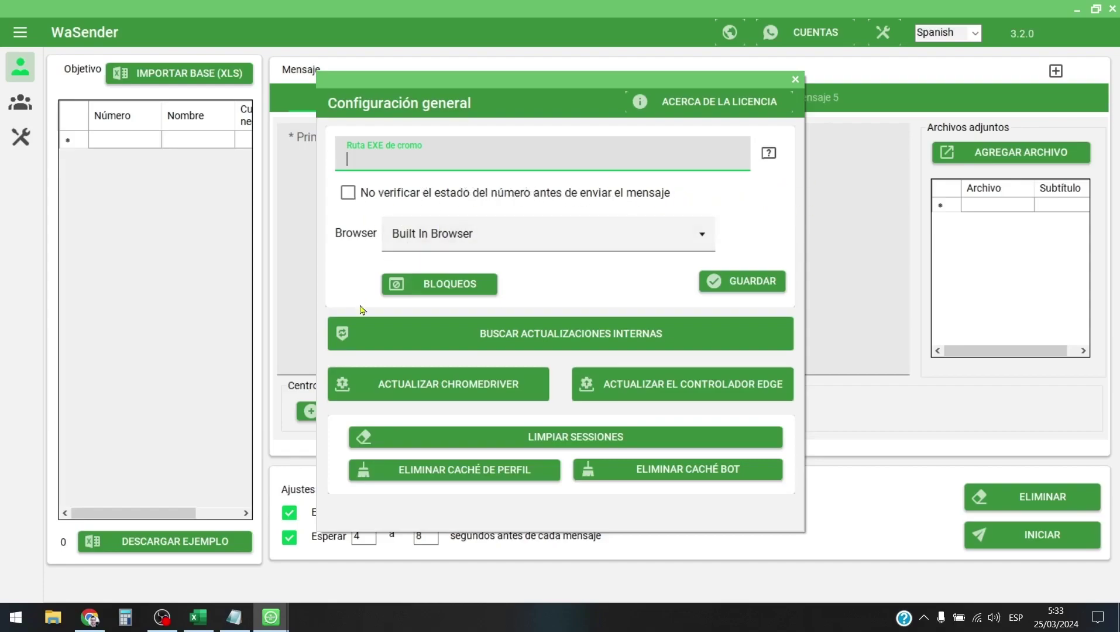
click(614, 242)
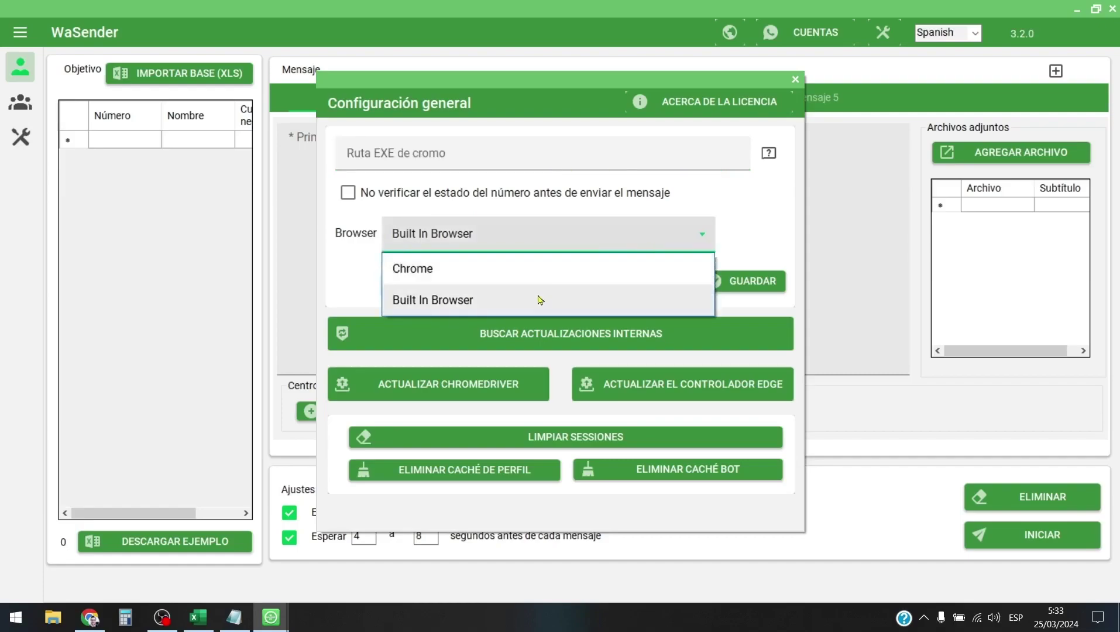
click(539, 299)
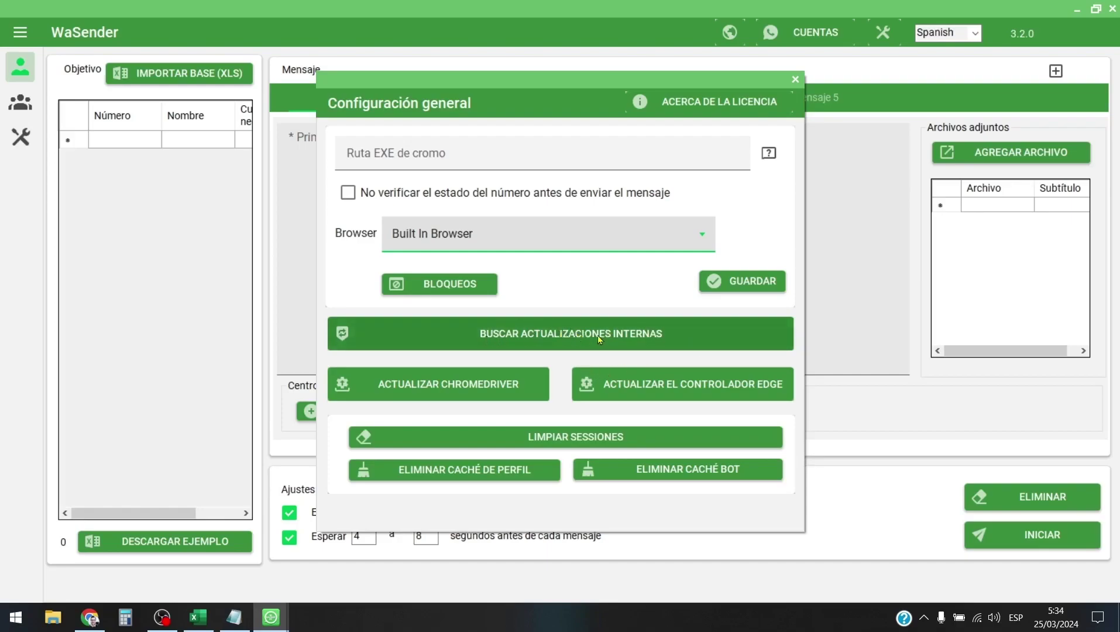
click(566, 332)
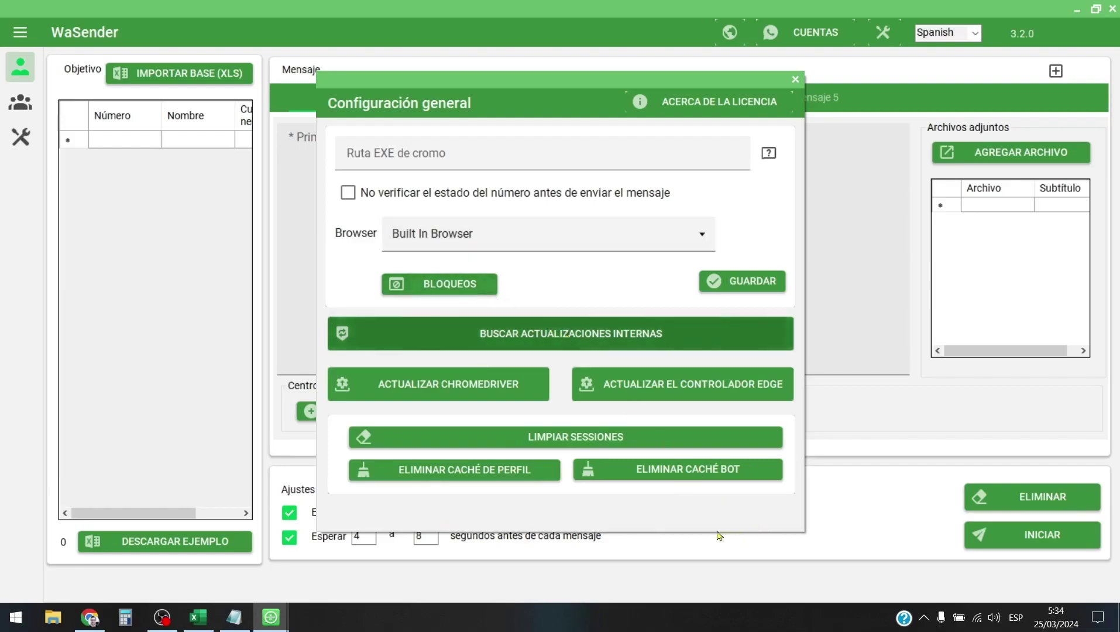
click(648, 508)
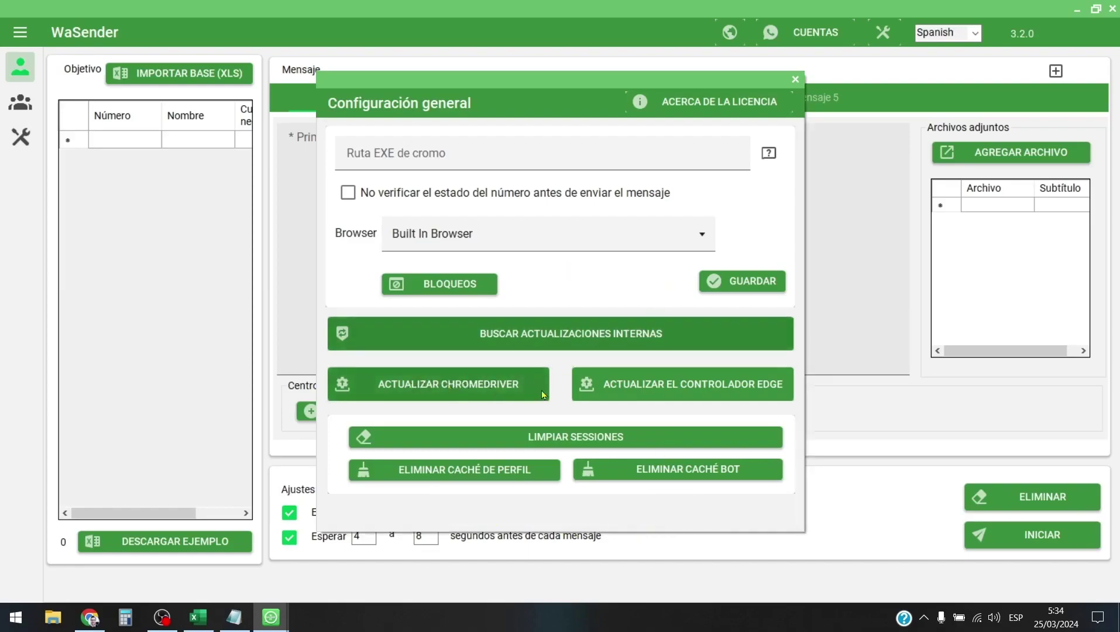
- Update both the ChromeDriver and the Edge driver, and close the general configuration
click(454, 386)
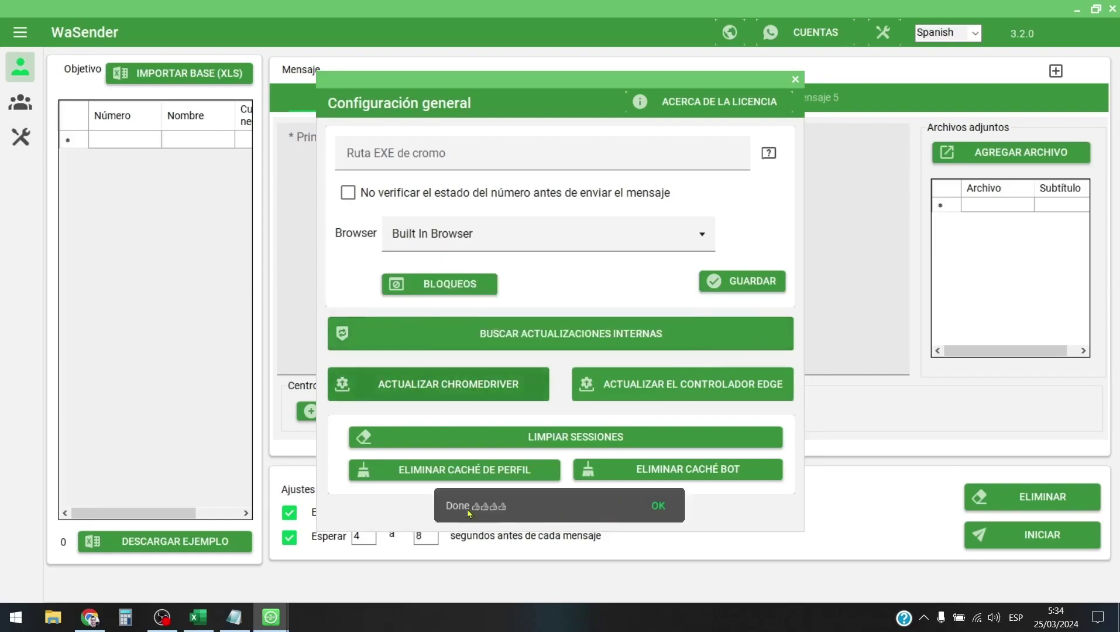
click(698, 385)
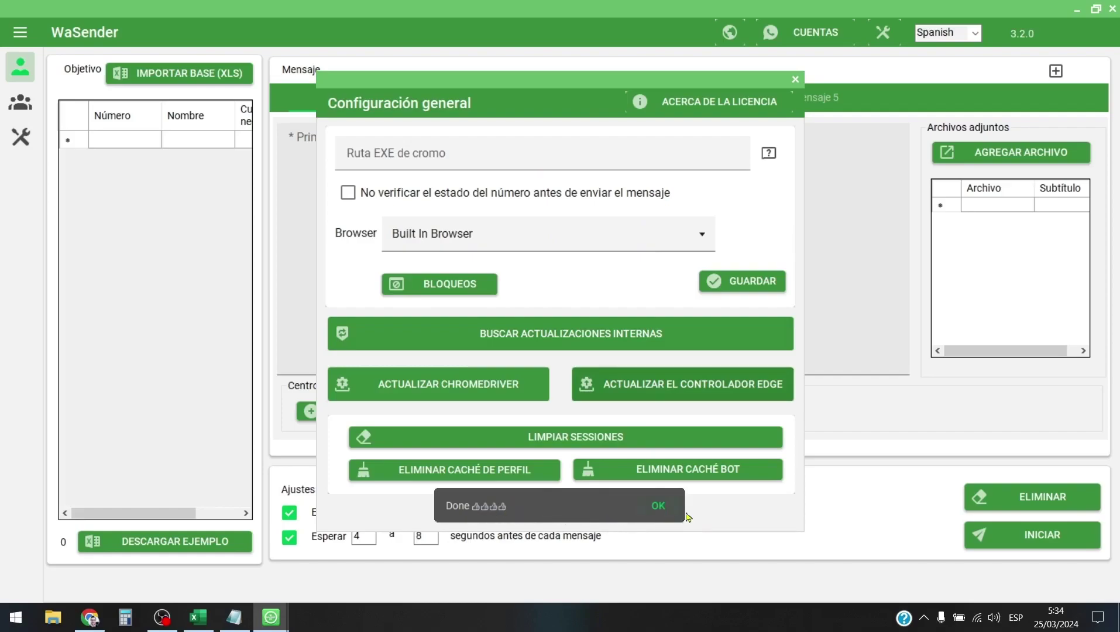
click(658, 508)
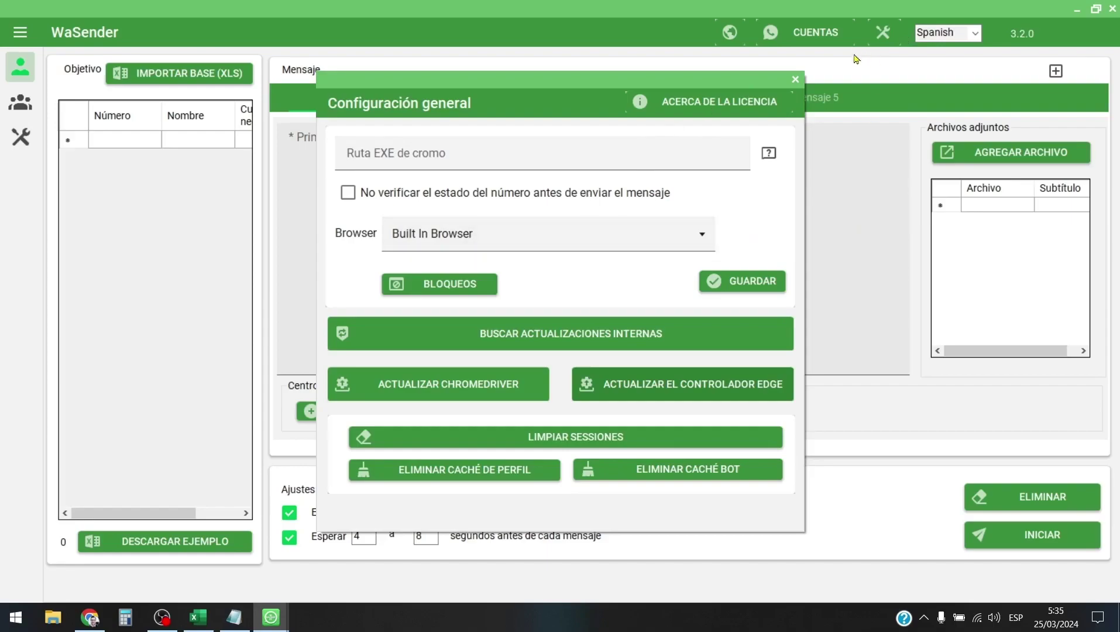
click(796, 80)
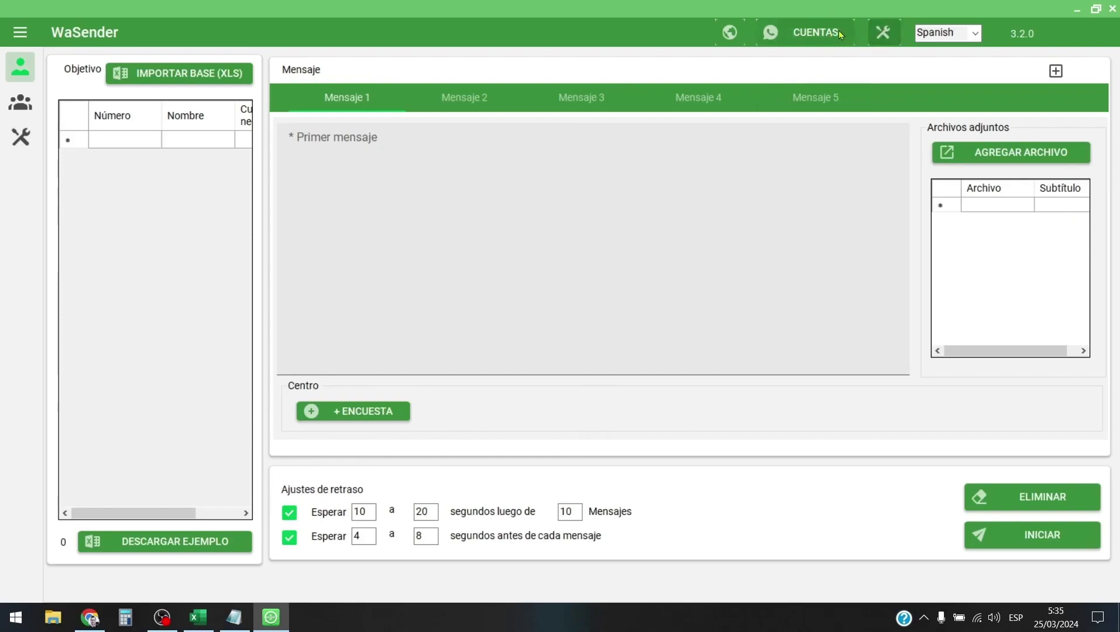
- Open the account manager and switch the default account to PERFIL1 and back to PERFIL2
click(812, 34)
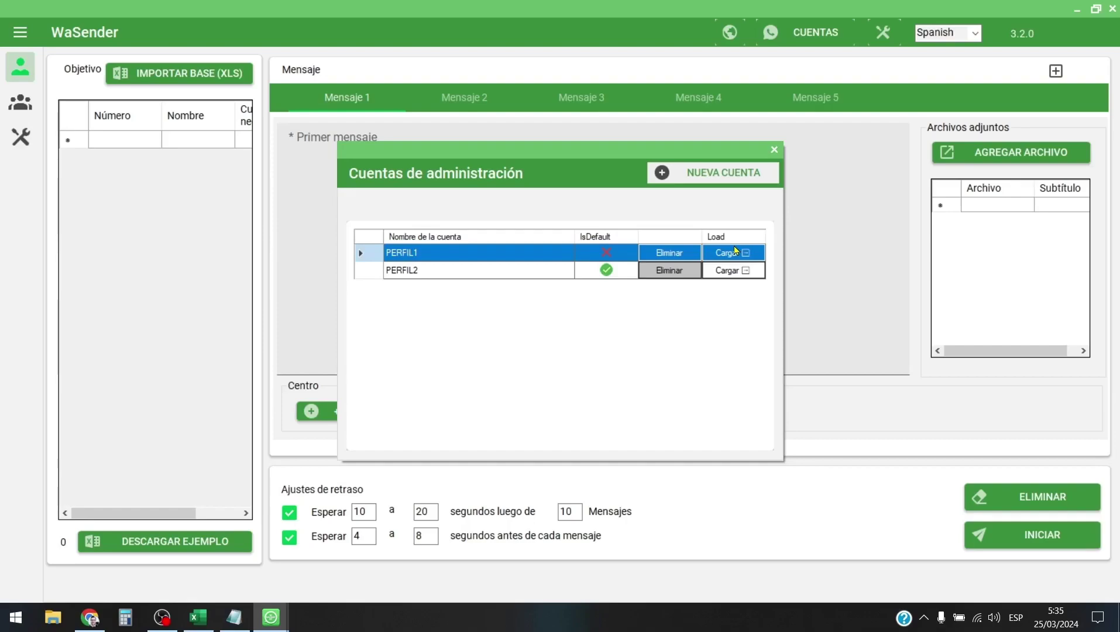
right_click(612, 253)
click(633, 266)
right_click(607, 270)
click(632, 278)
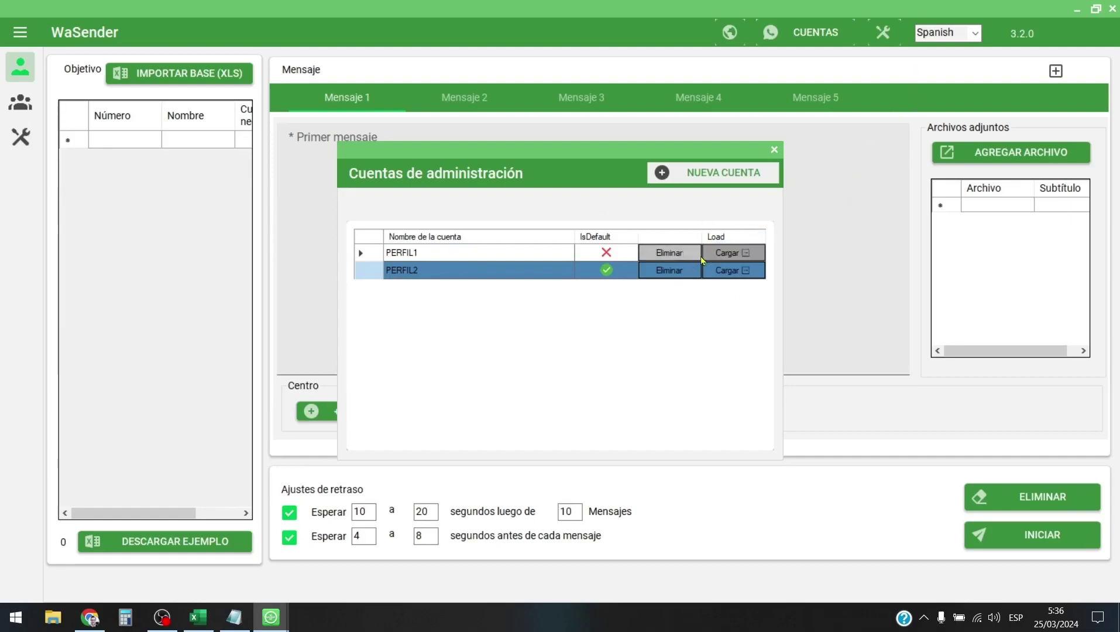
- Delete the PERFIL1 account from the account manager
click(670, 253)
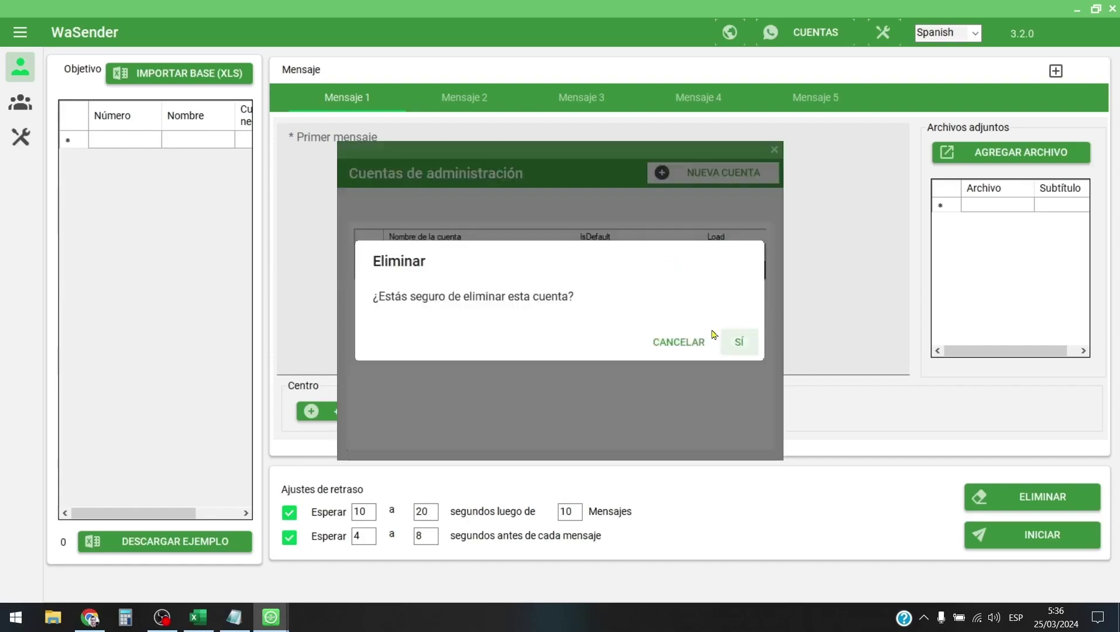
click(741, 345)
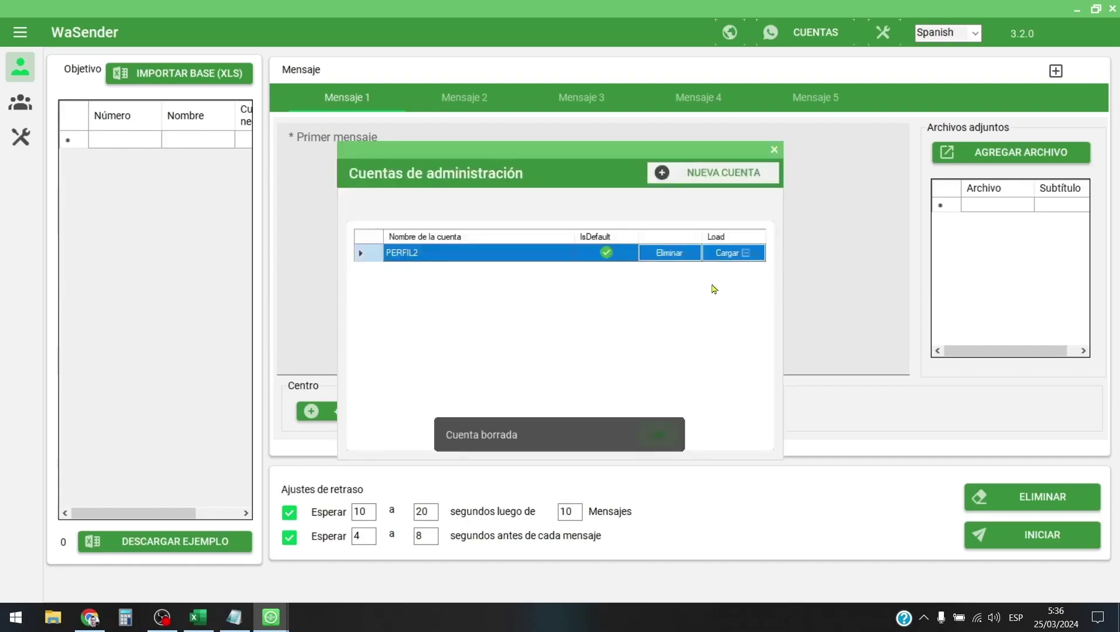
- View the form for adding a new account and leave the account manager without adding one
click(733, 176)
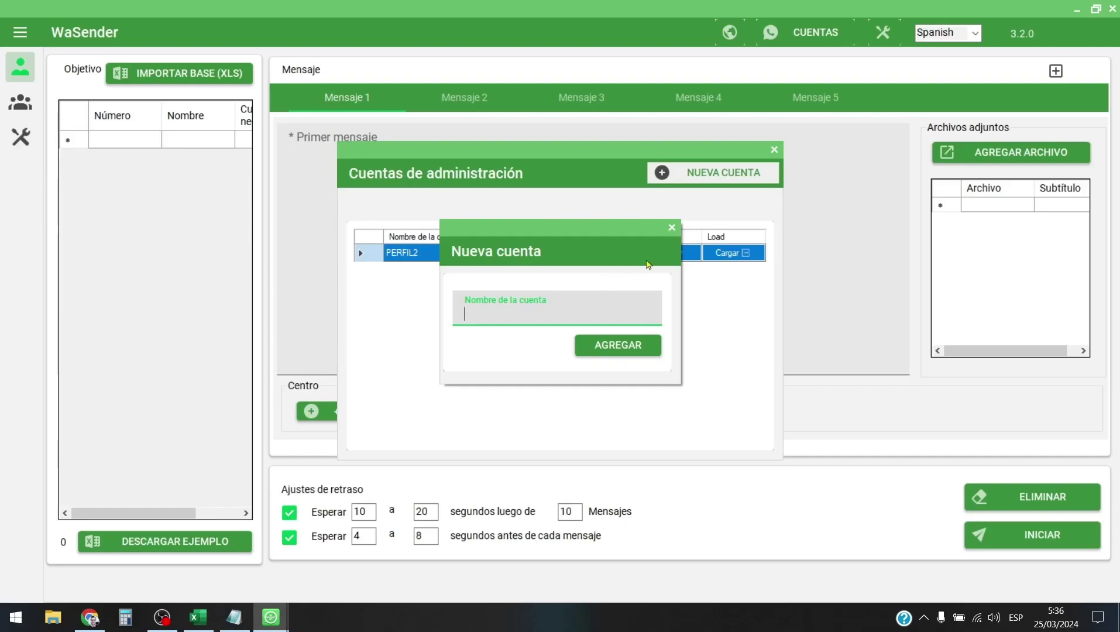
click(671, 228)
click(773, 150)
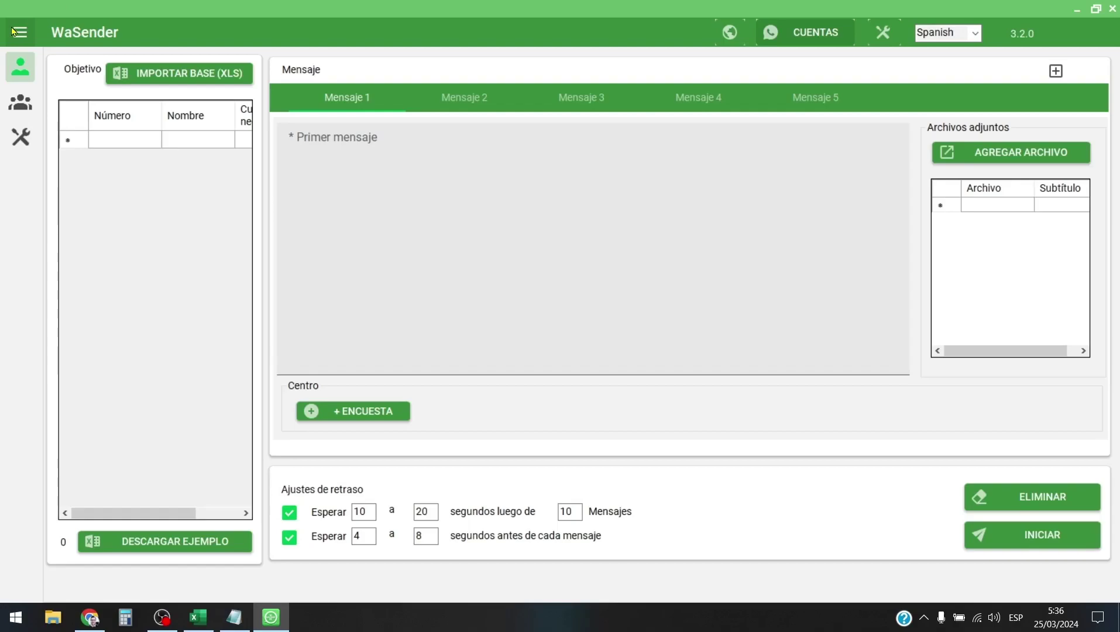
- Open the section for sending to contacts and look through its message slots up to the fifth
click(13, 31)
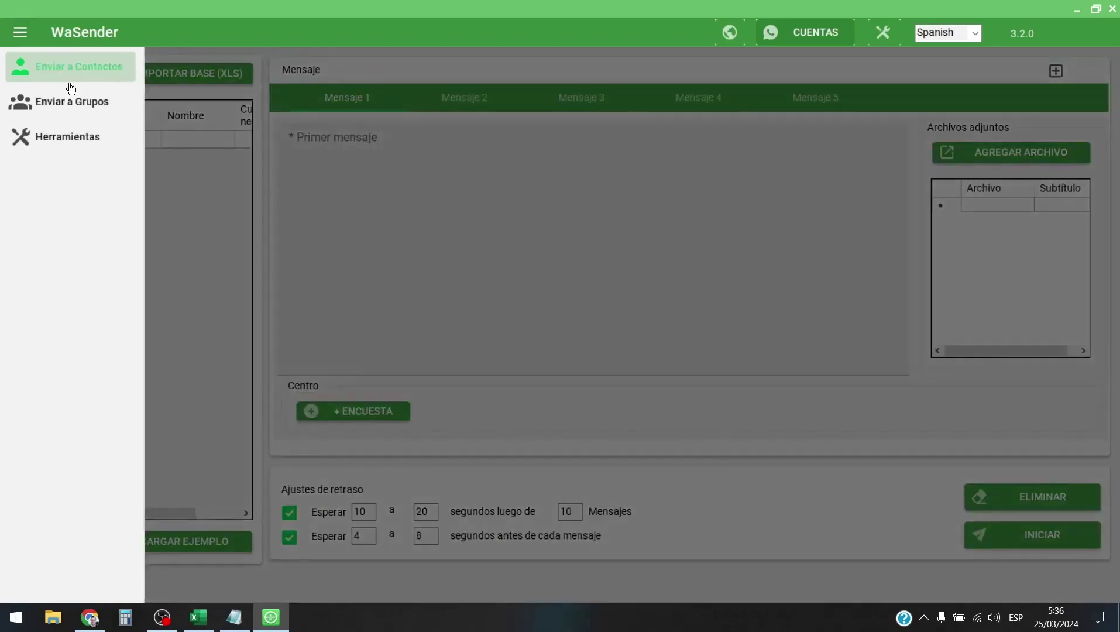
click(92, 67)
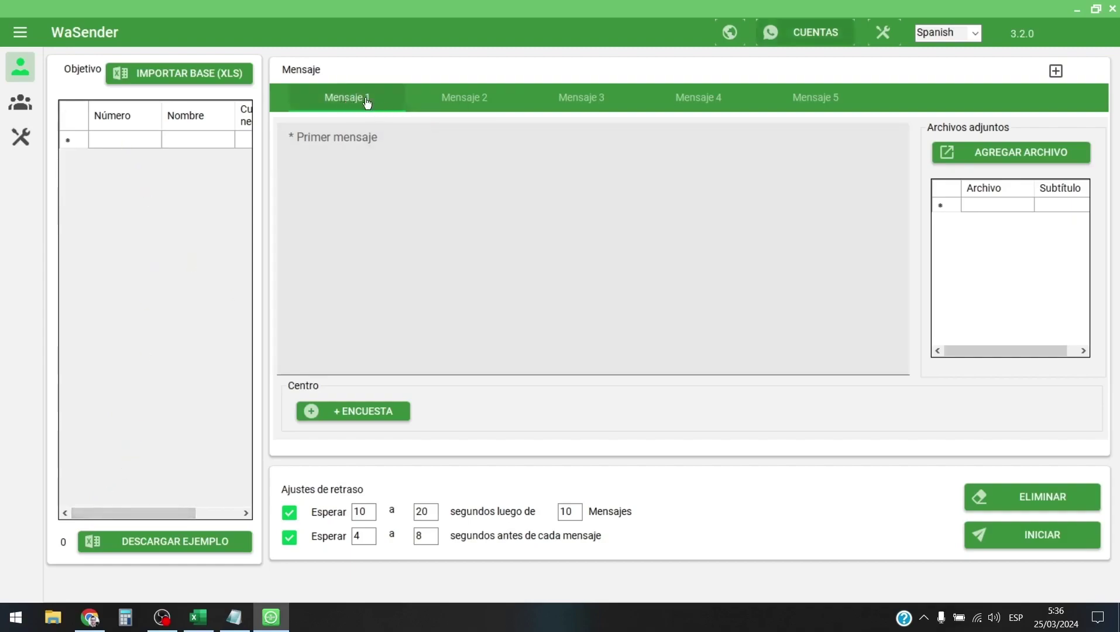
click(465, 105)
click(582, 106)
click(696, 107)
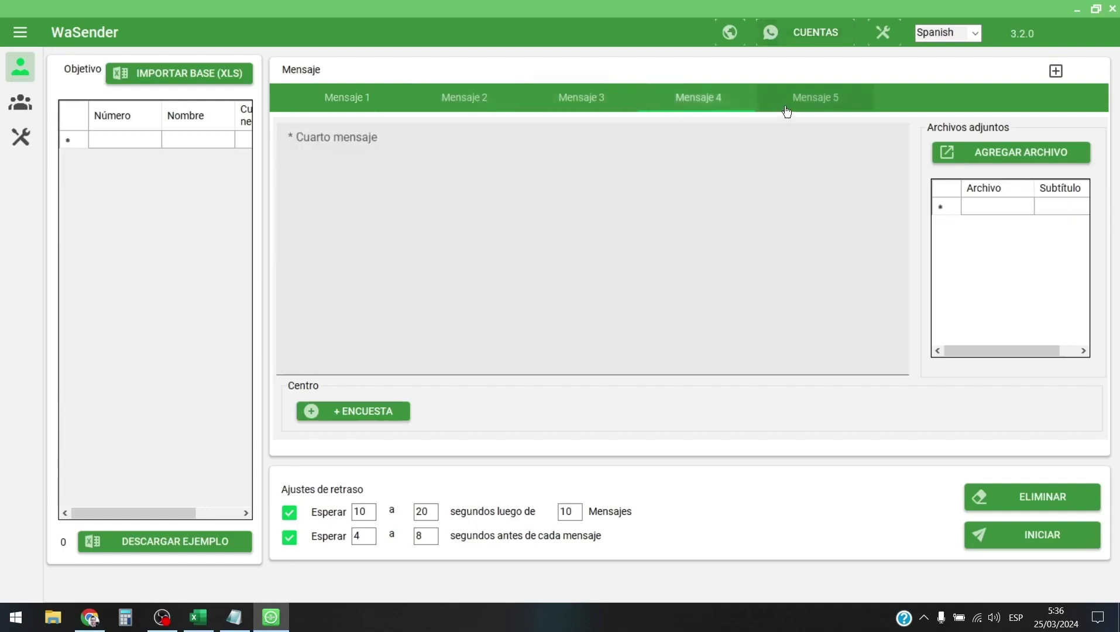
click(786, 110)
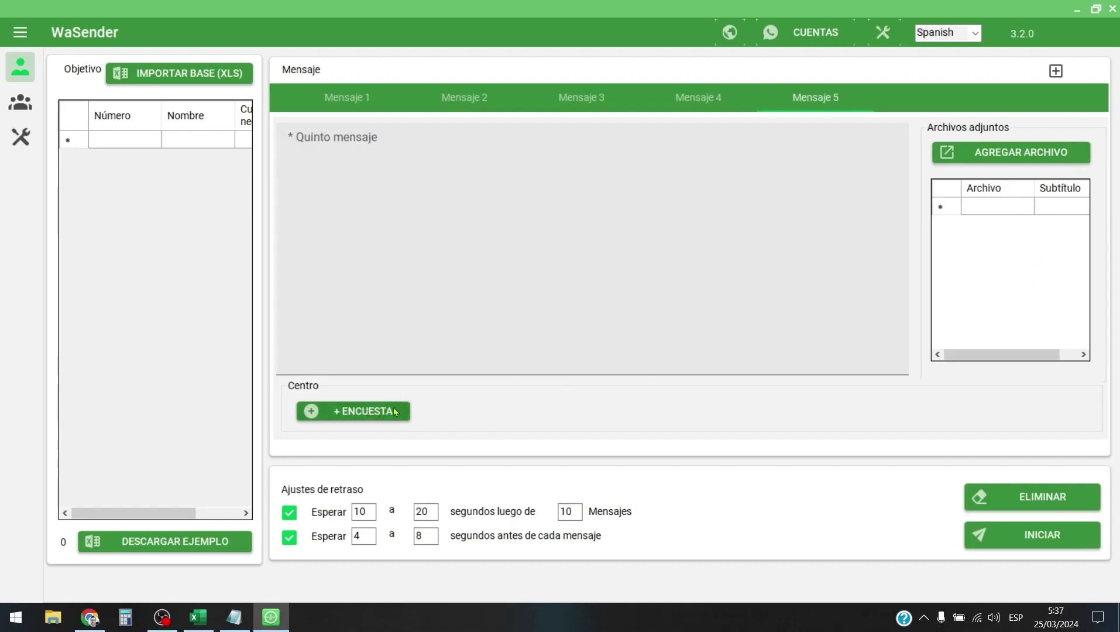
- Examine the poll creation form of the fifth message, including its single and multiple selection options, without saving a poll
click(371, 413)
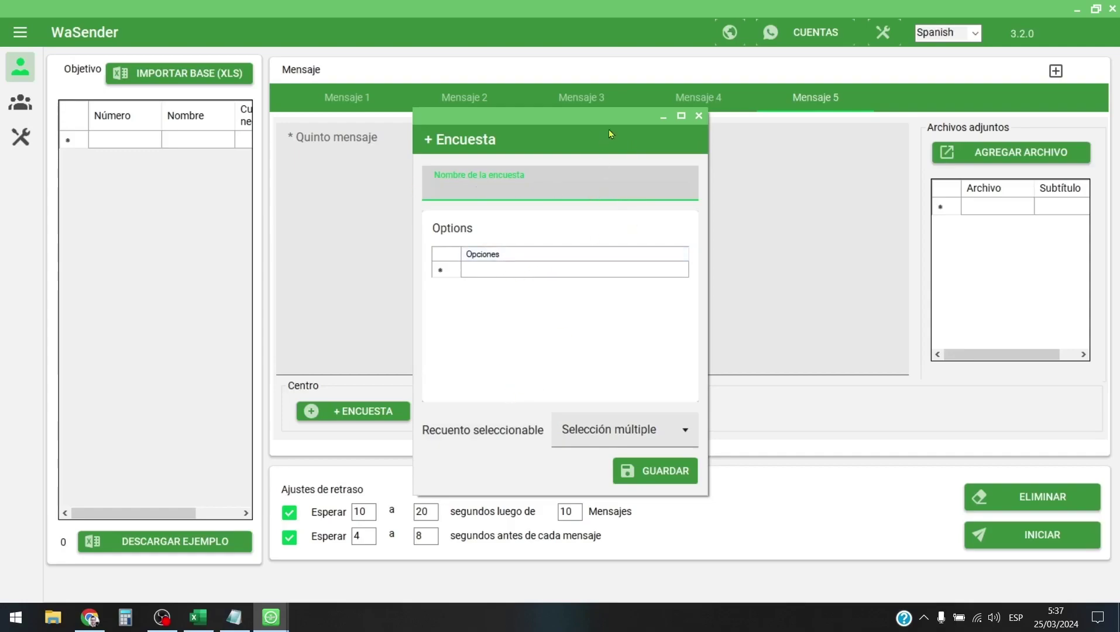
click(691, 439)
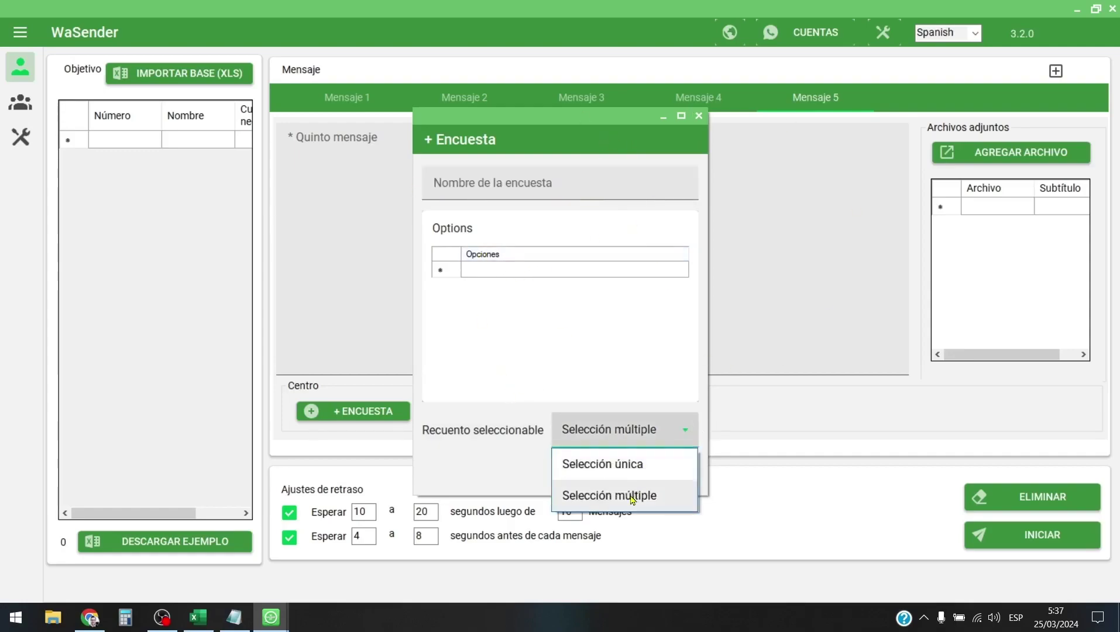
click(708, 277)
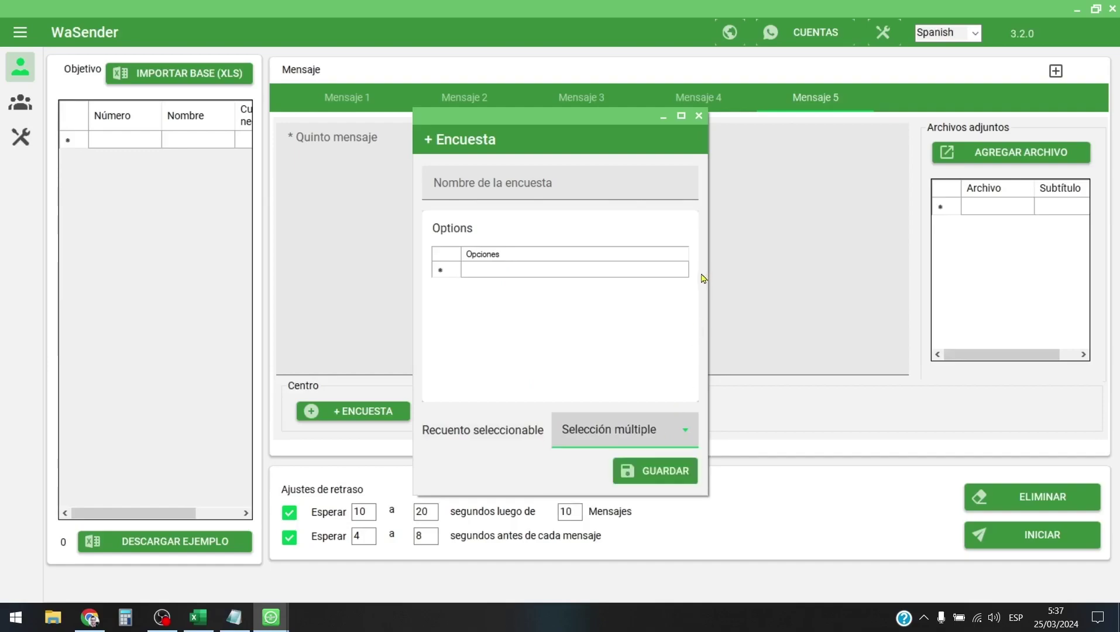
click(699, 116)
- Review message slots 2 to 5 again and return to the first message
click(466, 106)
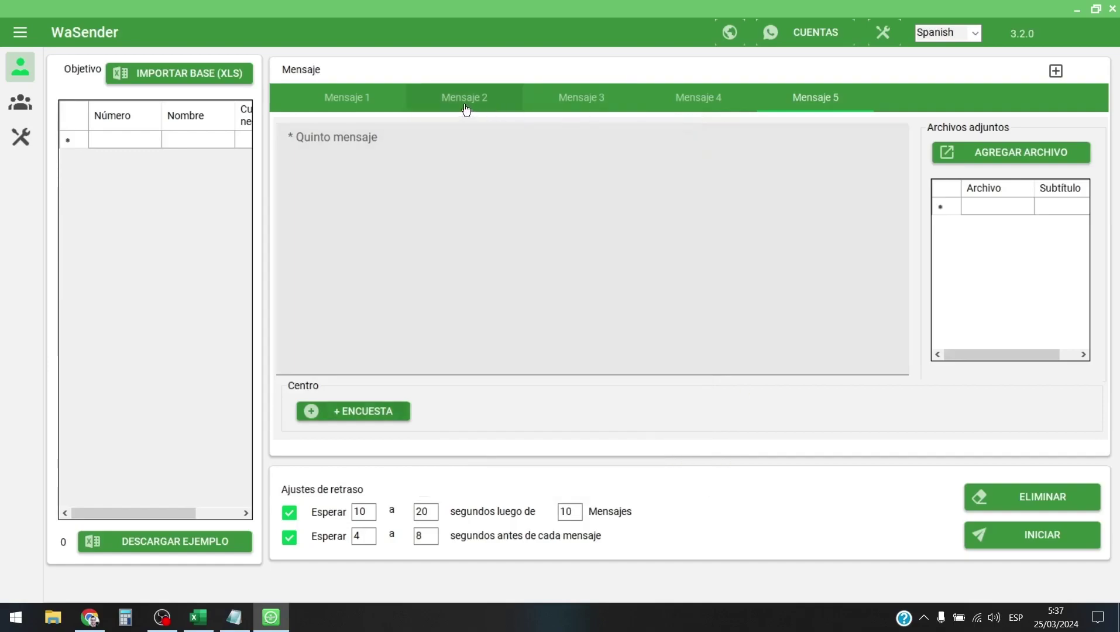
click(581, 104)
click(675, 110)
click(790, 111)
click(342, 112)
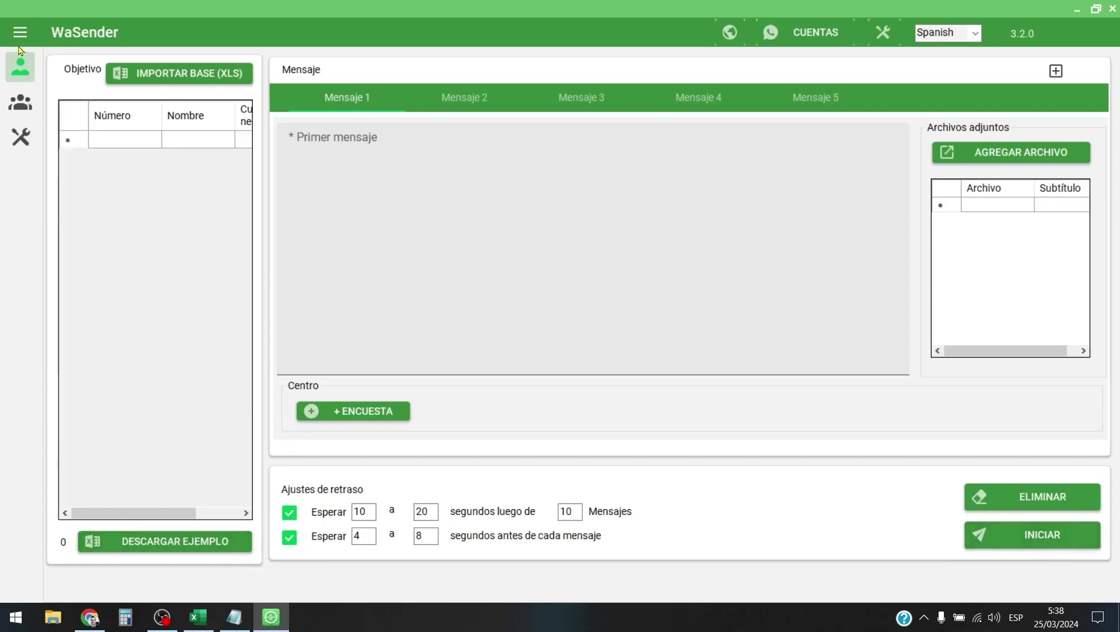
- Open the section for sending to groups and place the cursor in its first message
mouse_move(20, 55)
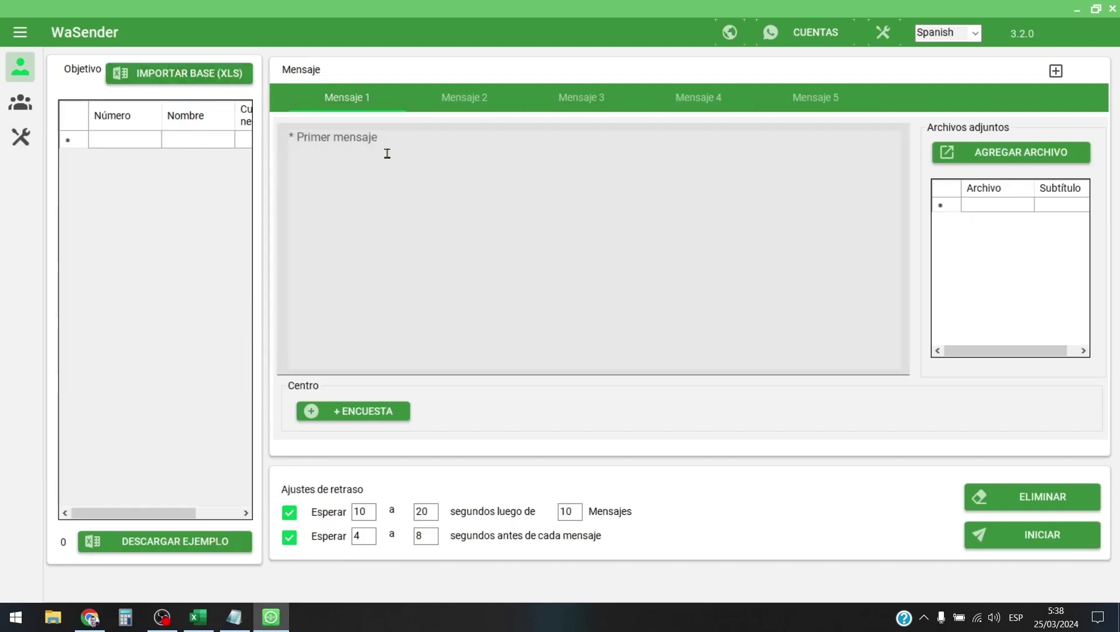
click(18, 33)
click(77, 107)
click(445, 234)
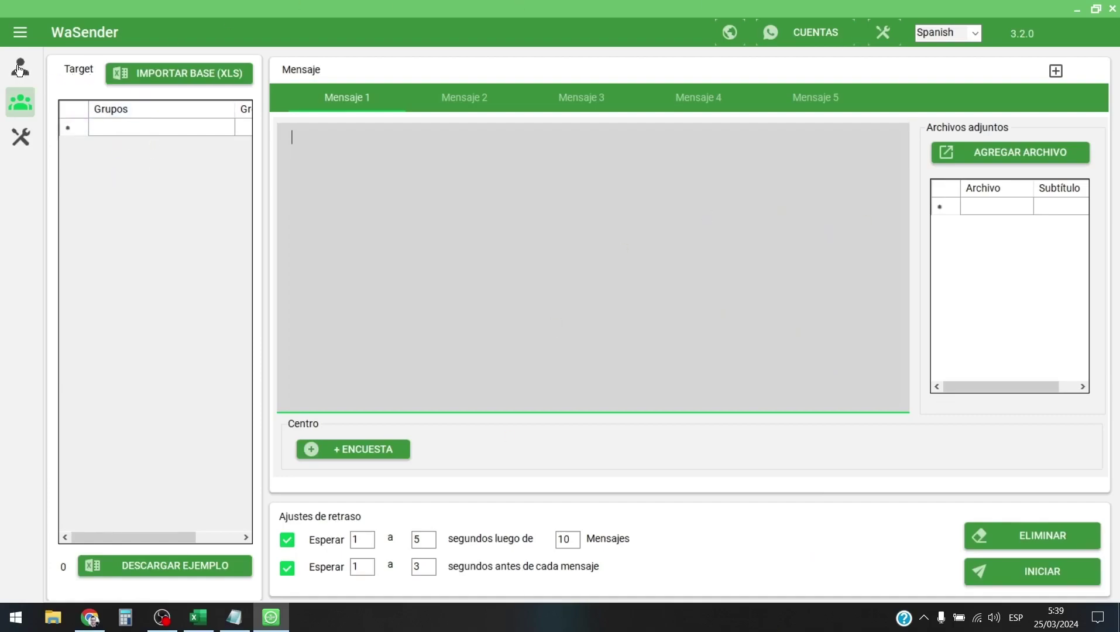
- Open the tools section and examine the full set of available extraction, group and automation tools
click(20, 32)
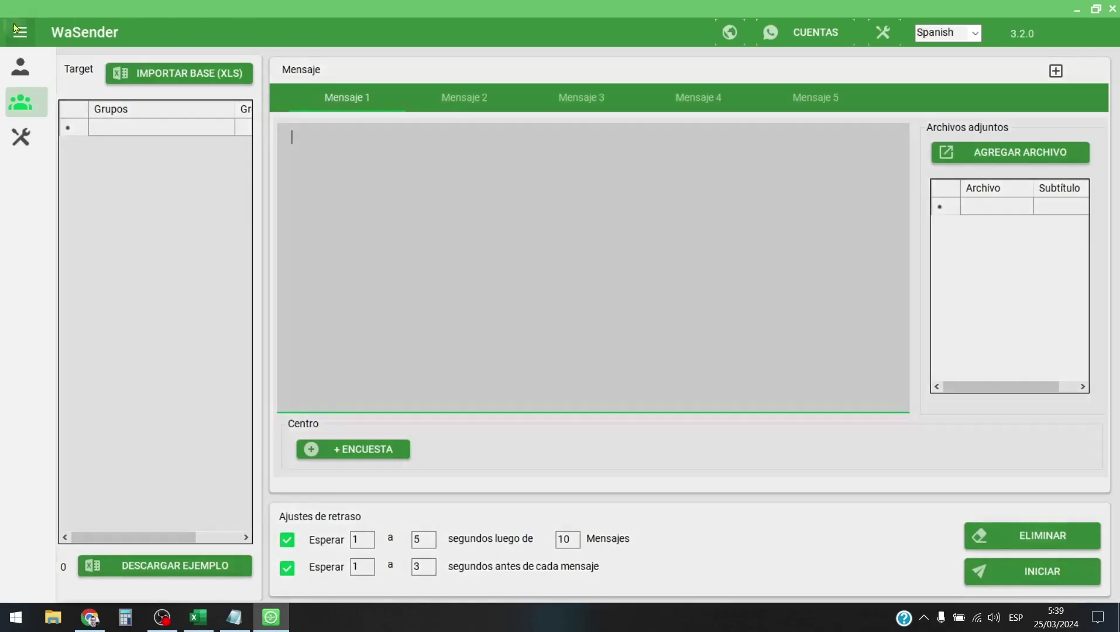
click(60, 148)
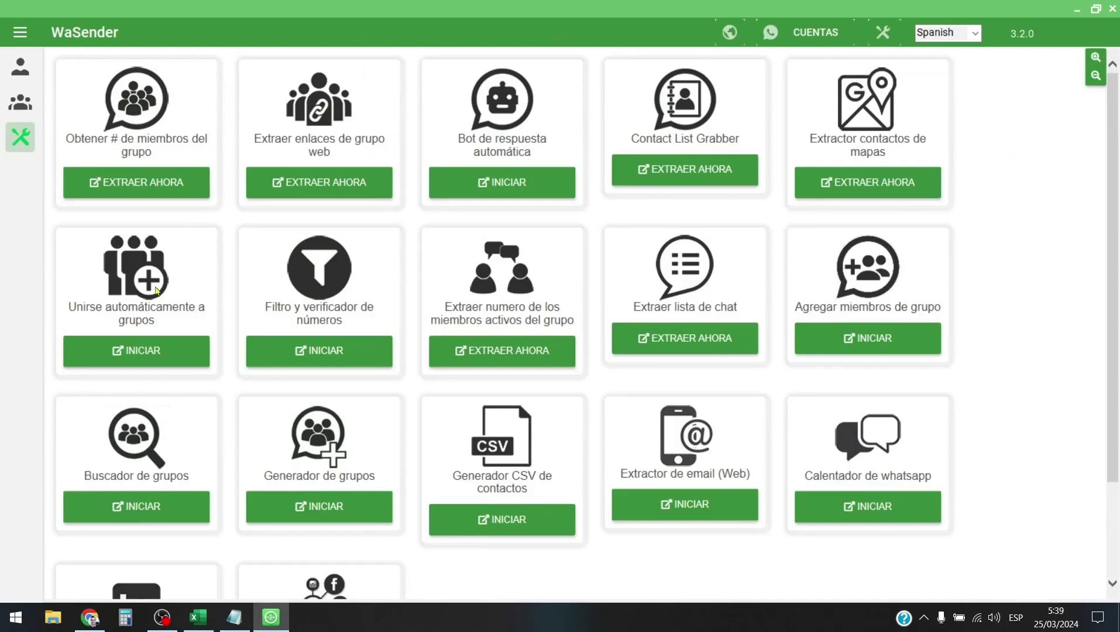
scroll(158, 281, down, 2)
scroll(831, 557, up, 2)
scroll(340, 228, down, 2)
scroll(326, 223, up, 2)
scroll(437, 255, down, 2)
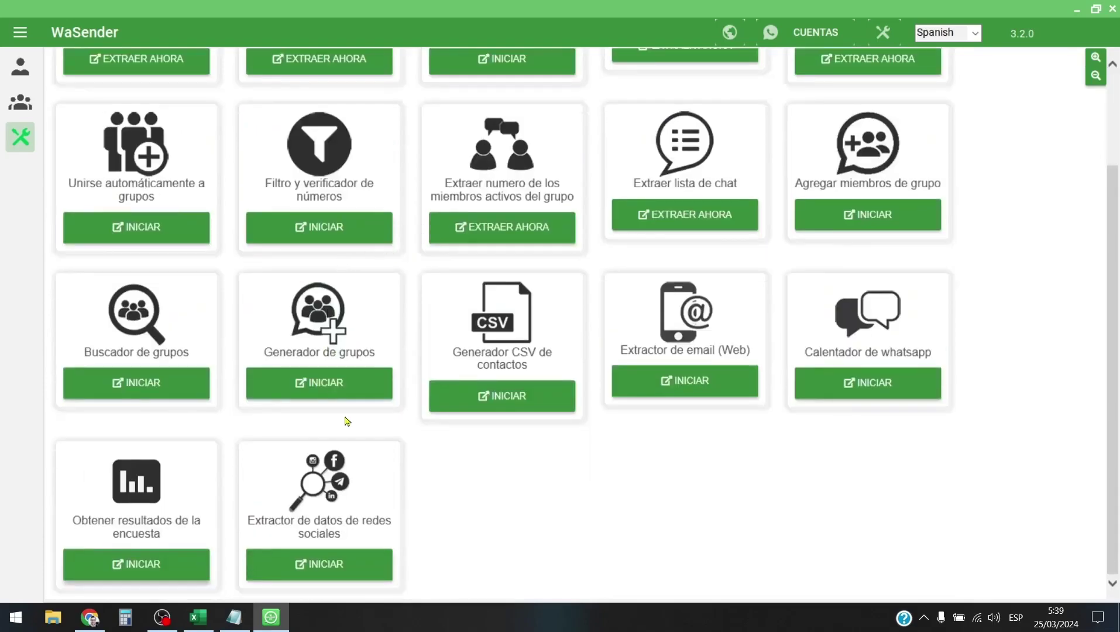
scroll(719, 539, up, 2)
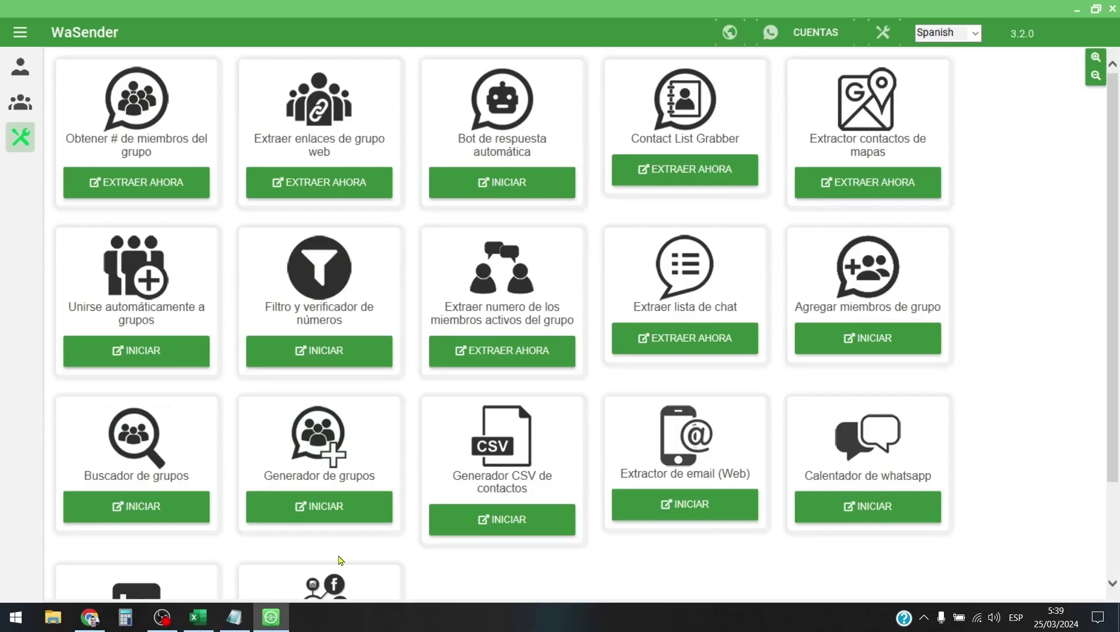
scroll(997, 381, down, 2)
scroll(987, 413, up, 2)
- Return to the section for sending to contacts and place the cursor in the first message
click(18, 32)
click(80, 68)
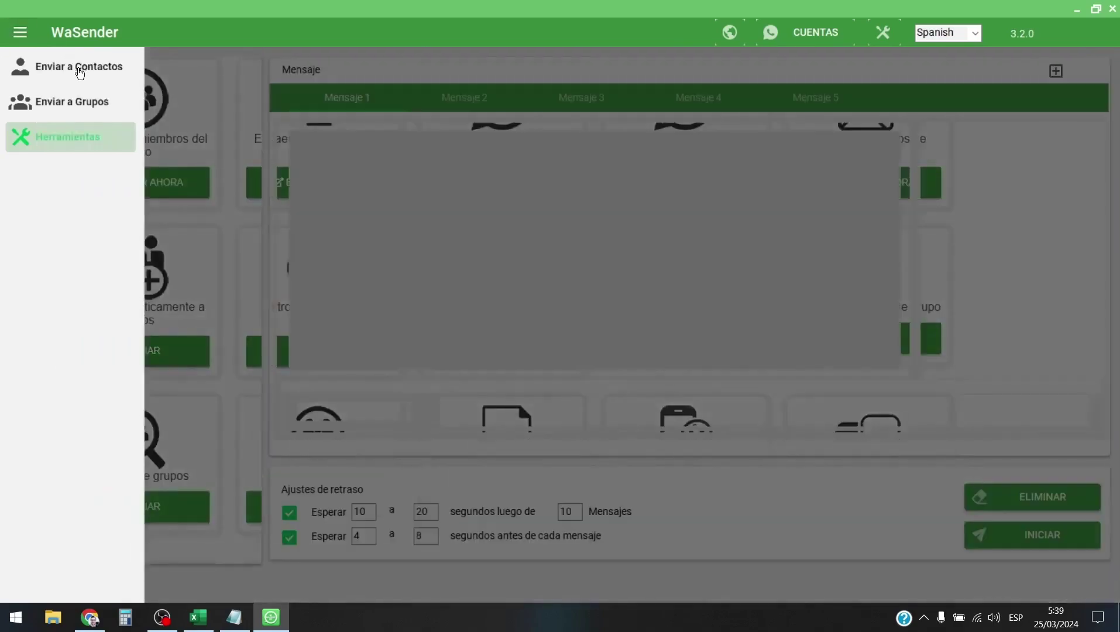
click(532, 253)
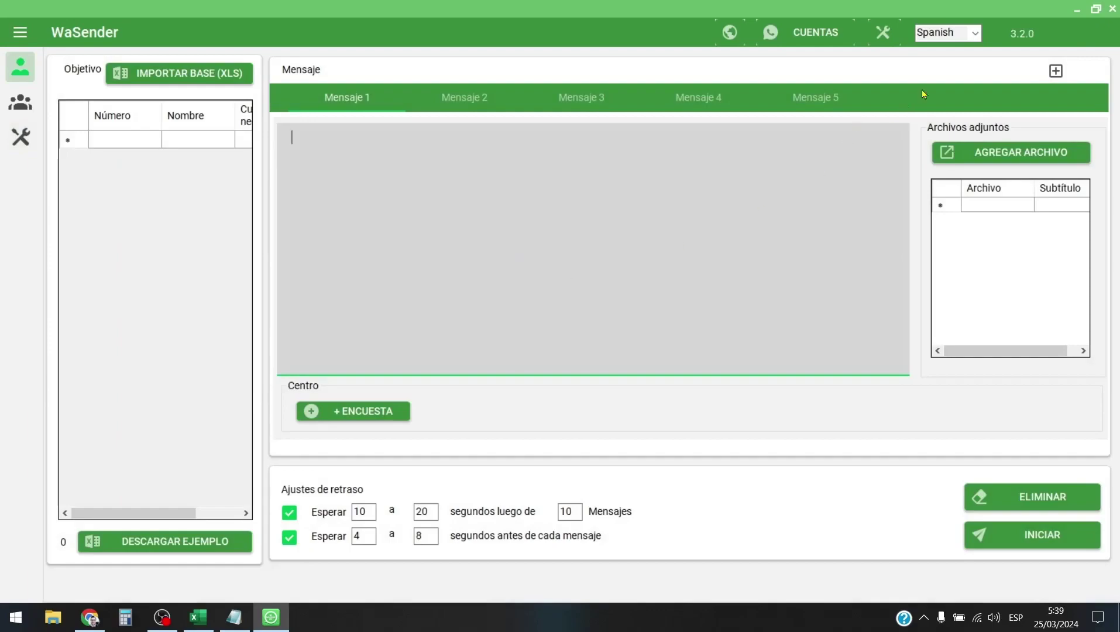